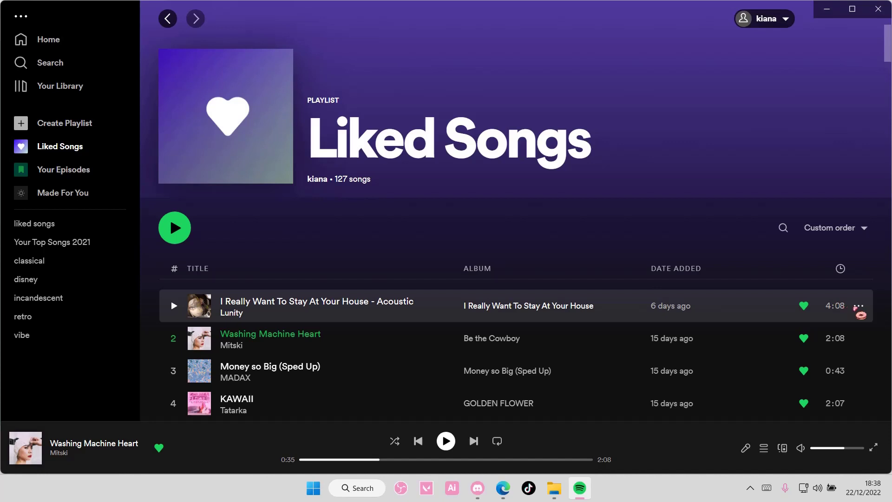
Copy the share link of the first Liked Songs track, 'I Really Want To Stay At Your House - Acoustic'
left_click(859, 307)
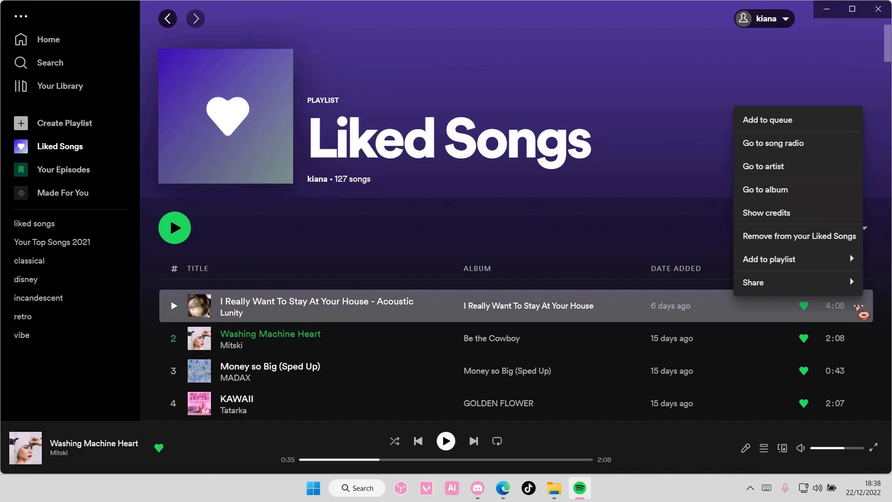
mouse_move(798, 282)
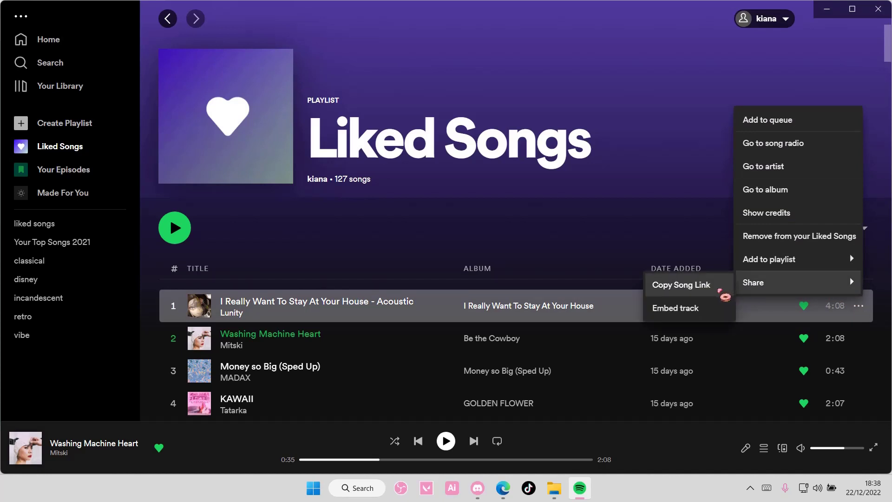
left_click(724, 296)
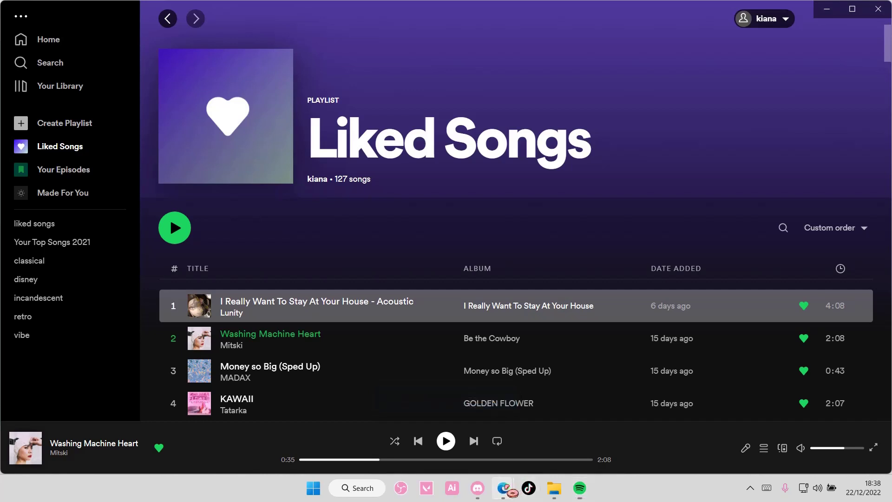
Replace the example URI on Spotify Codes with the copied track link and generate its code
mouse_move(503, 488)
left_click(544, 453)
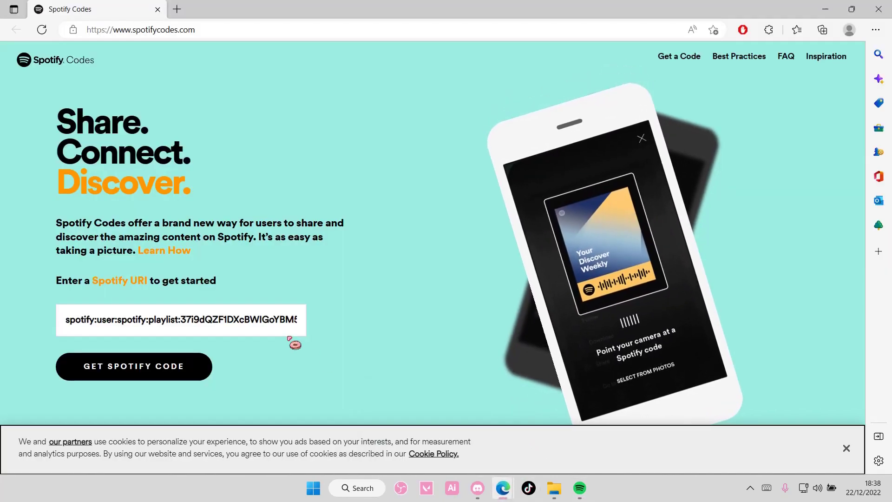
triple_click(277, 318)
key("ctrl+v")
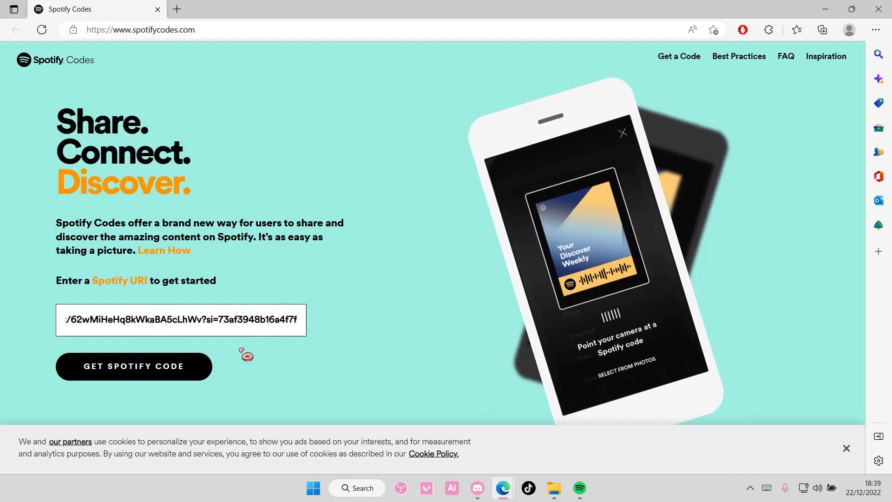
left_click(188, 371)
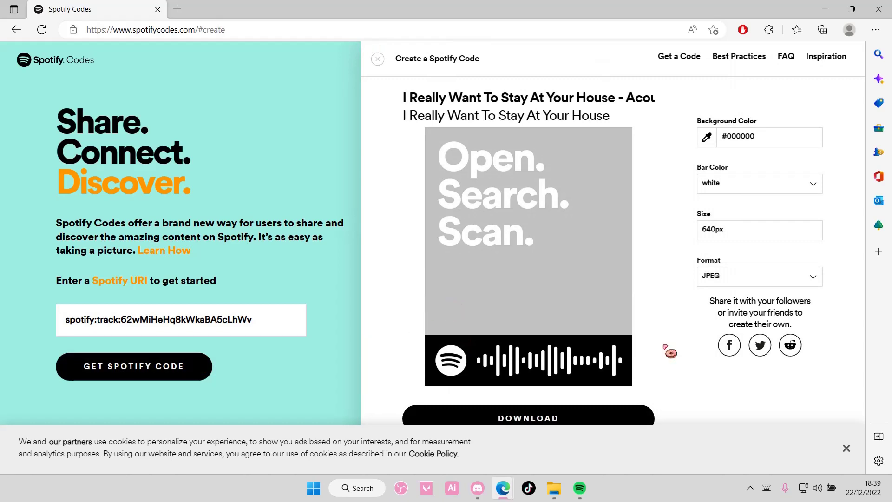
Dismiss the cookie notice and set the code background to lavender #B091C1
left_click(850, 448)
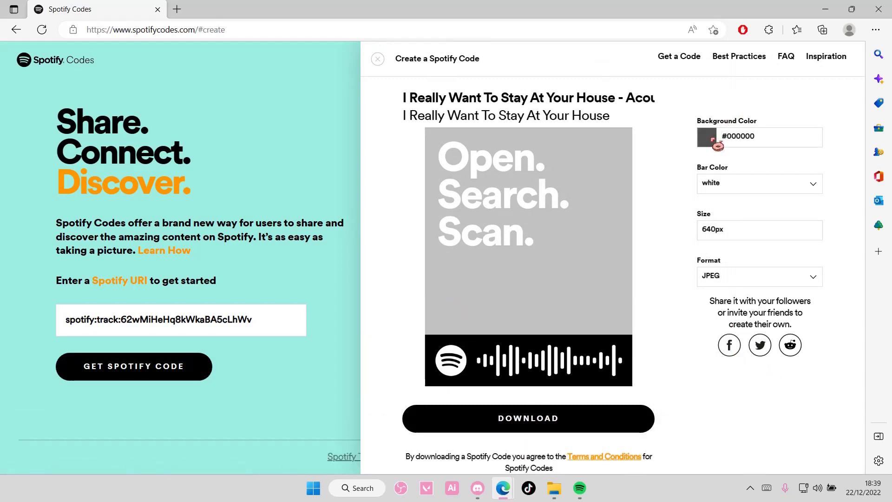
left_click(706, 137)
left_click(577, 236)
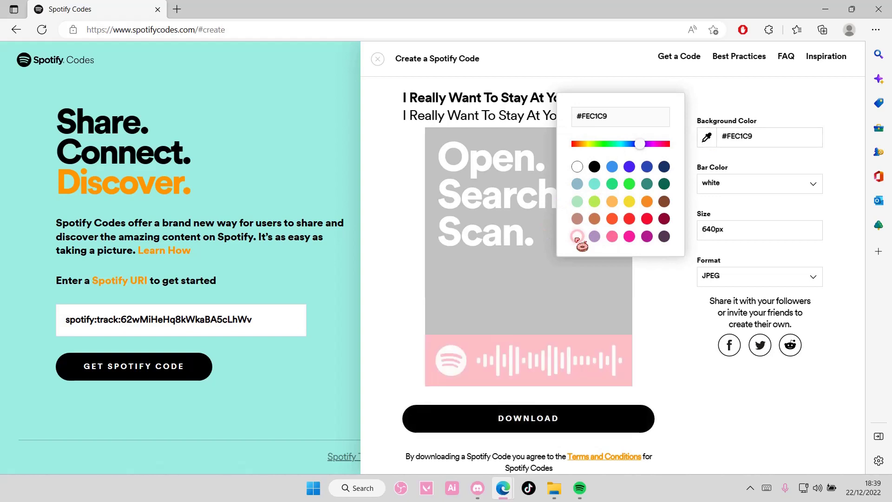
left_click(629, 167)
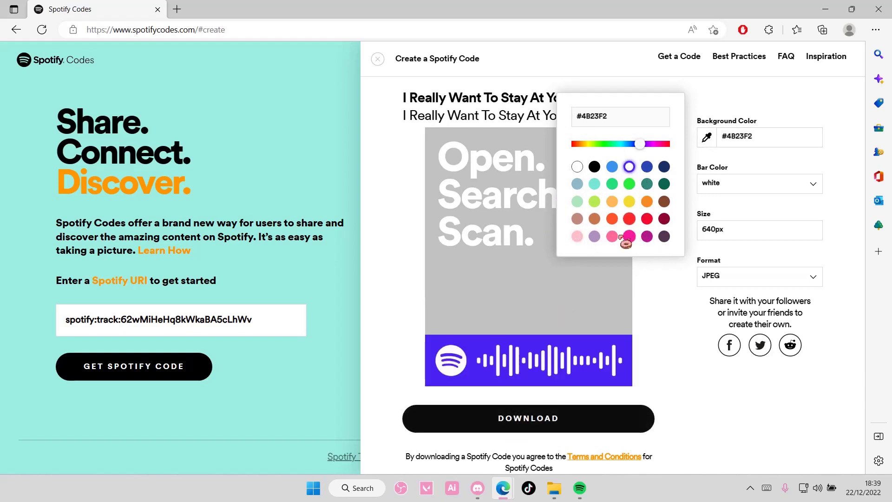
left_click(594, 237)
Keep the code bars white after trying black, and check the 640px JPEG format
left_click(738, 186)
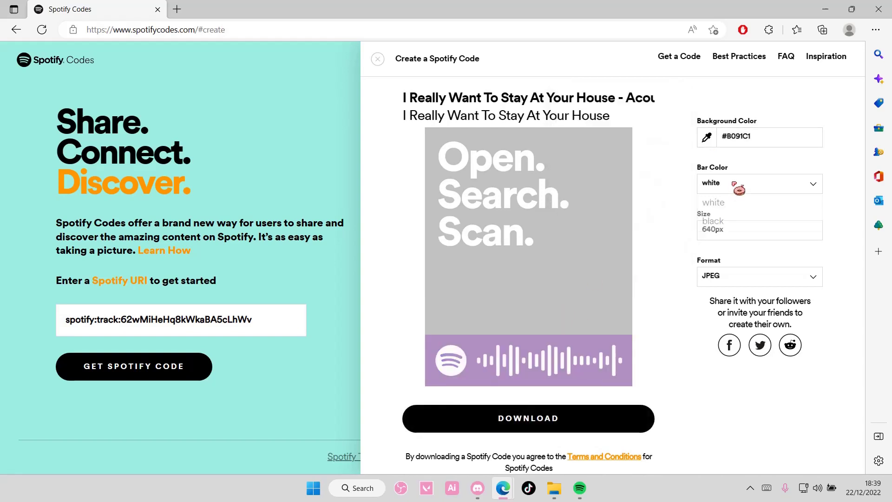
left_click(736, 221)
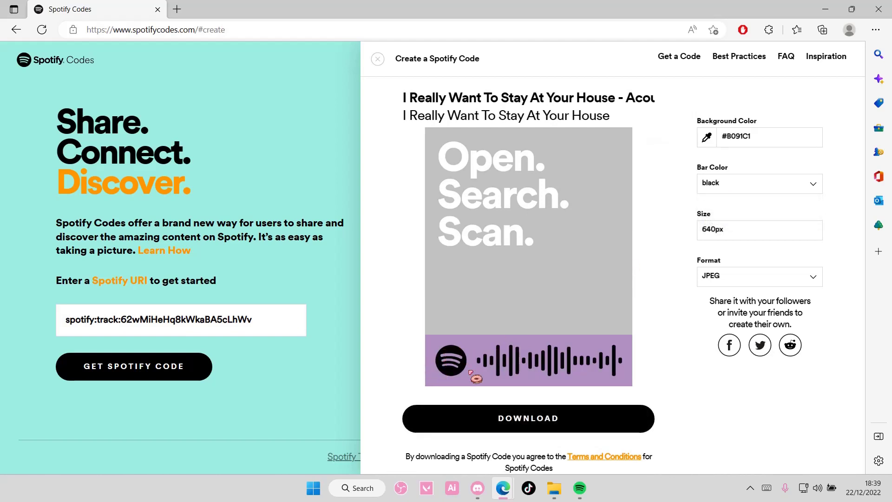
left_click(738, 188)
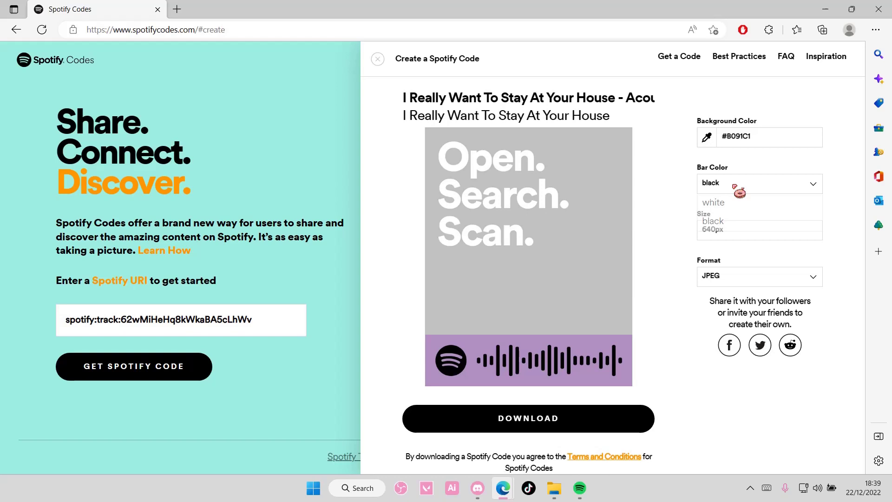
left_click(737, 206)
left_click(759, 230)
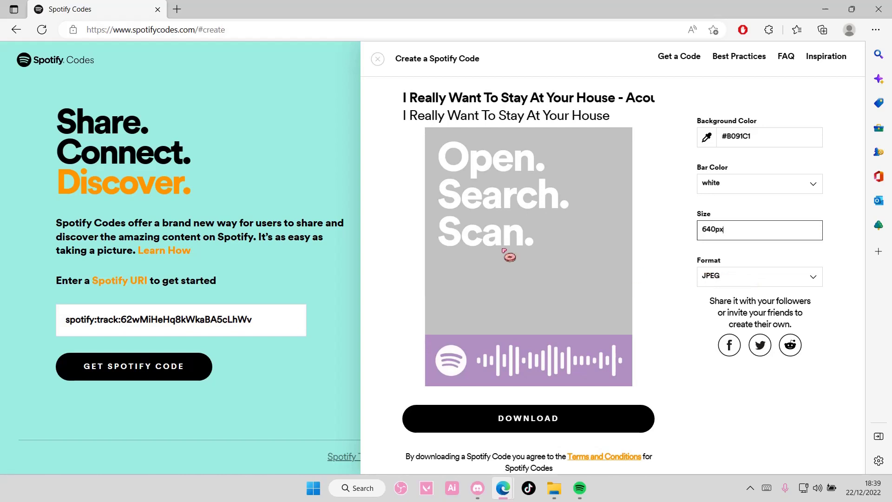
left_click(737, 279)
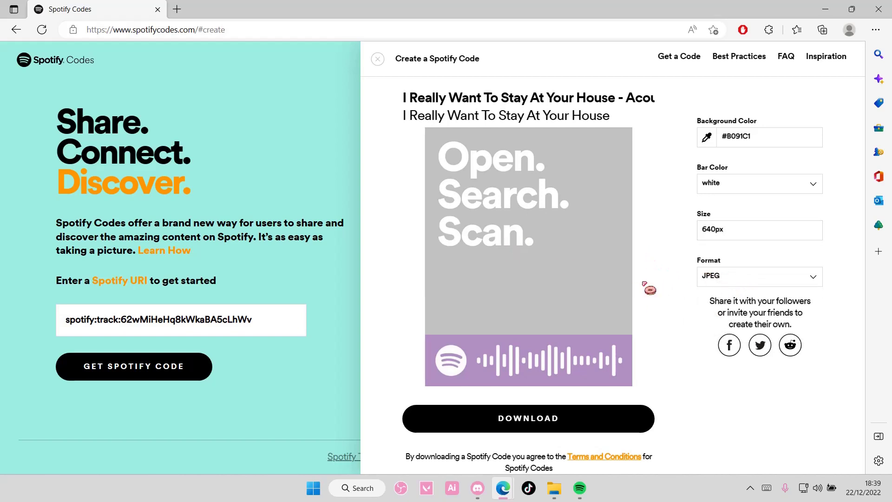
Download the lavender code image as a JPEG and close the downloads list
left_click(609, 427)
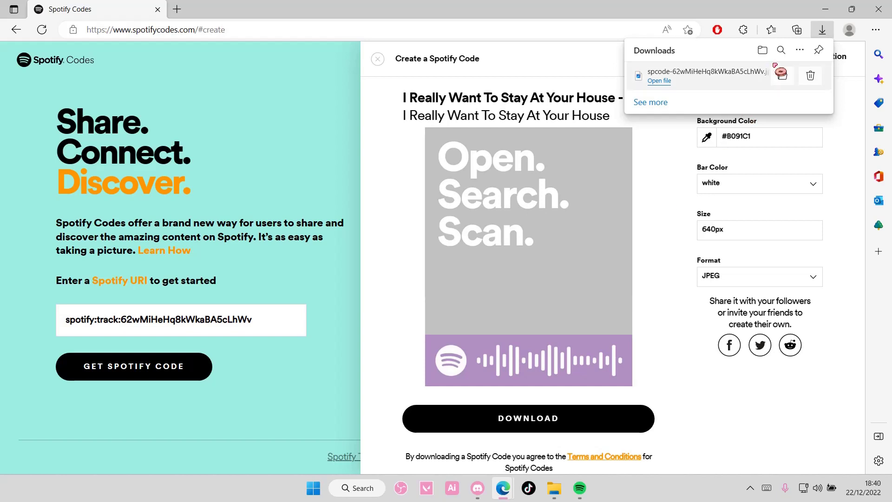
left_click(824, 35)
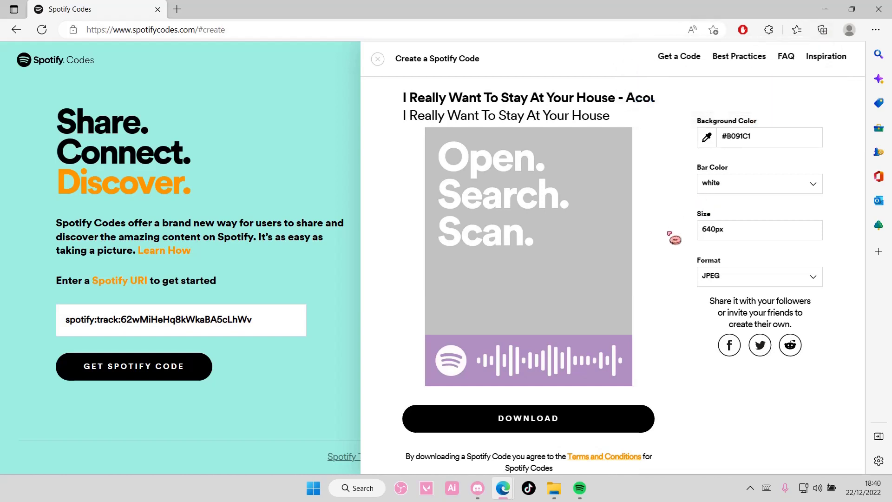